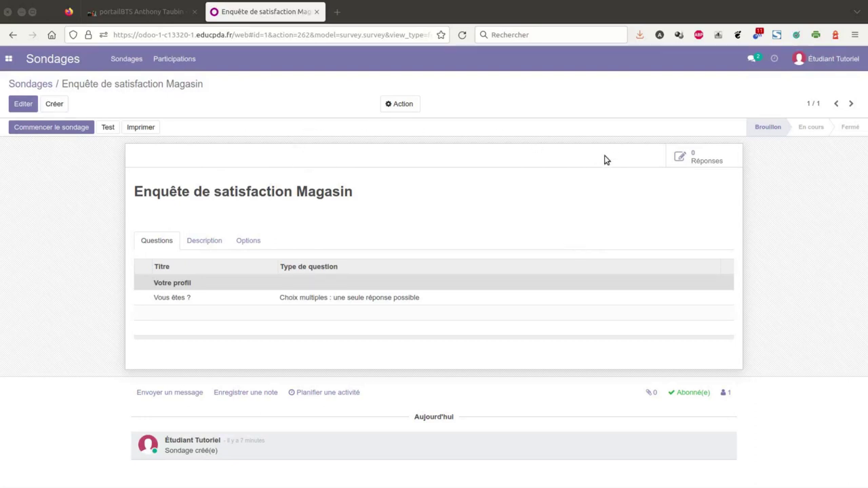
Add a question "À quelle tranche d'âge appartenez-vous ?" of type Matrice to the "Enquête de satisfaction Magasin" survey
{"action": "left_click", "coordinate": [24, 103]}
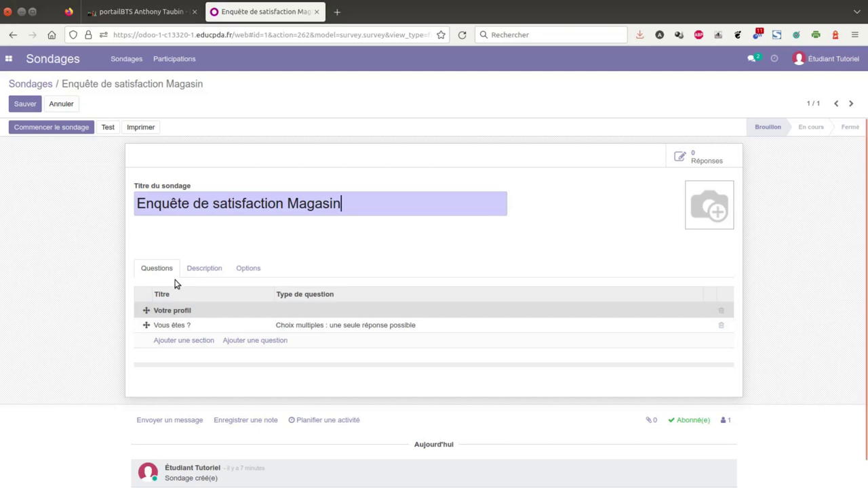
{"action": "left_click", "coordinate": [254, 341]}
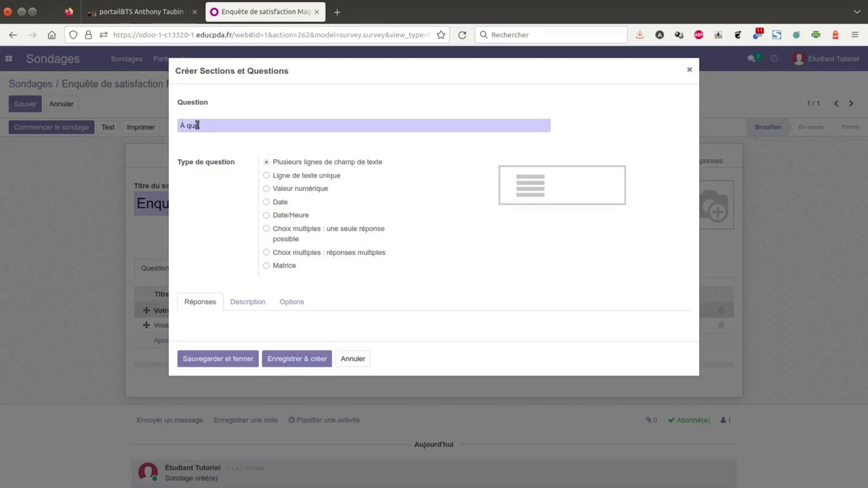
{"action": "type", "text": "À quelle tranche d'âge appa"}
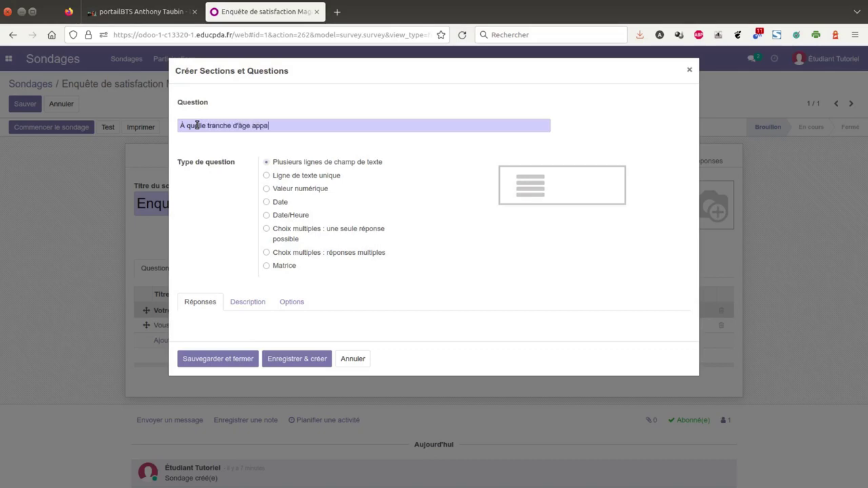
{"action": "type", "text": "r"}
{"action": "left_click", "coordinate": [271, 241]}
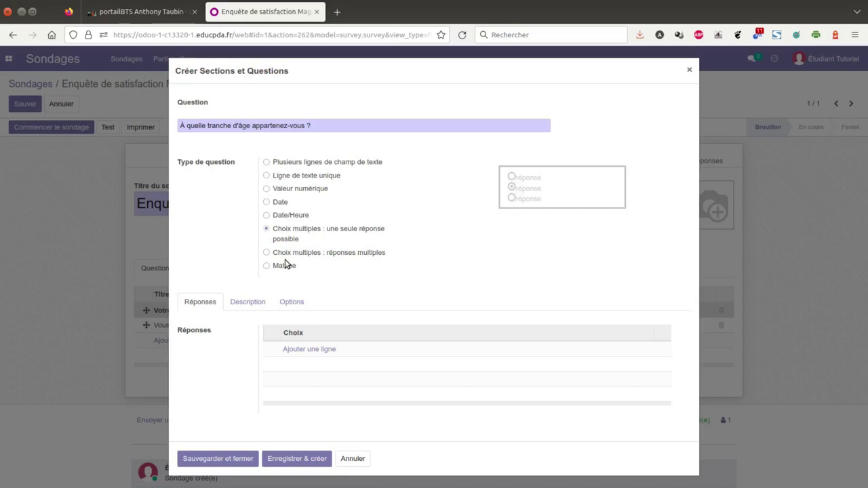
{"action": "left_click", "coordinate": [266, 267]}
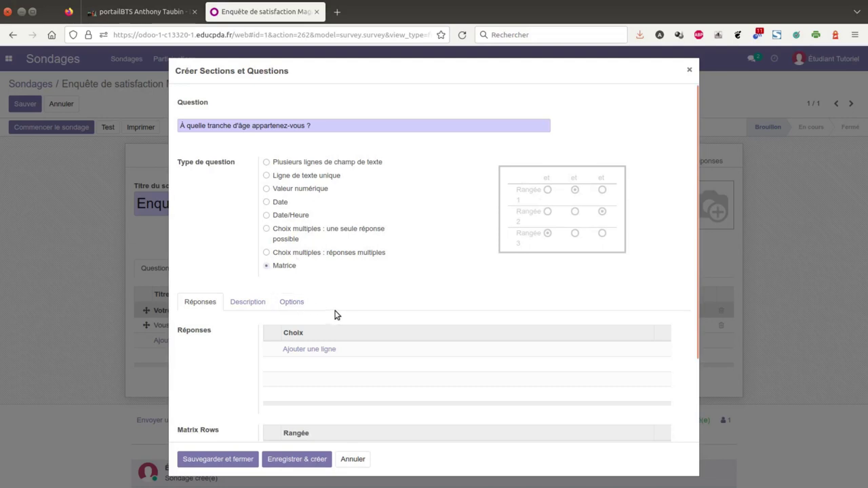
Add the answer choices "- de 20 ans", "21-30 ans" and "31-40 ans" to the age question
{"action": "left_click", "coordinate": [309, 349]}
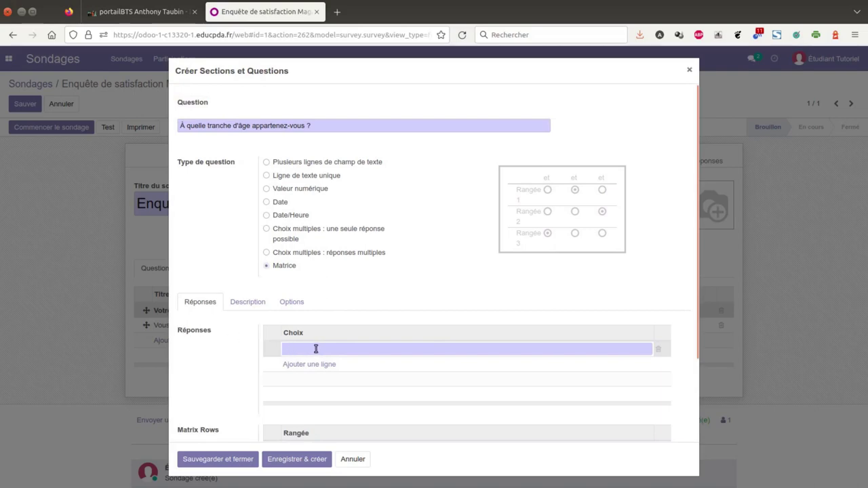
{"action": "type", "text": "- de"}
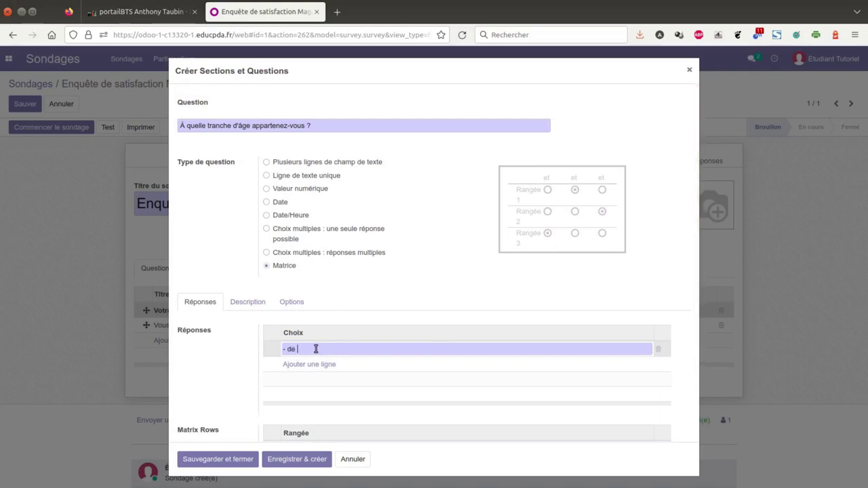
{"action": "type", "text": " 20 ans"}
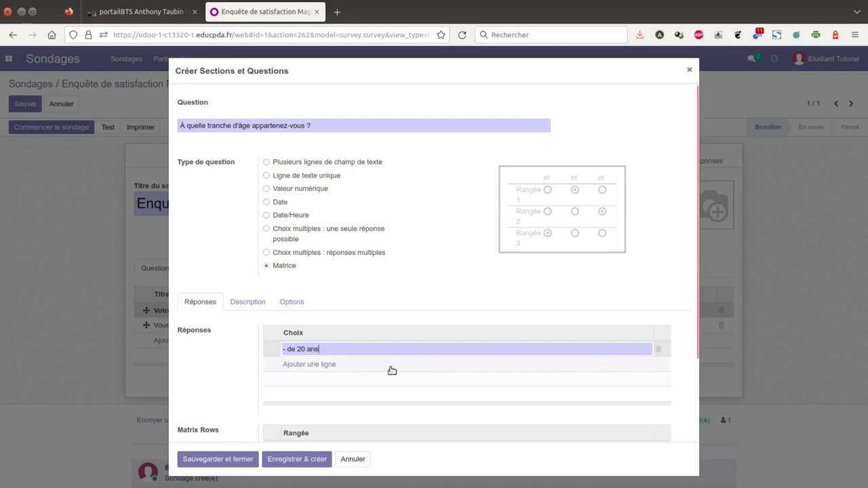
{"action": "left_click", "coordinate": [328, 366]}
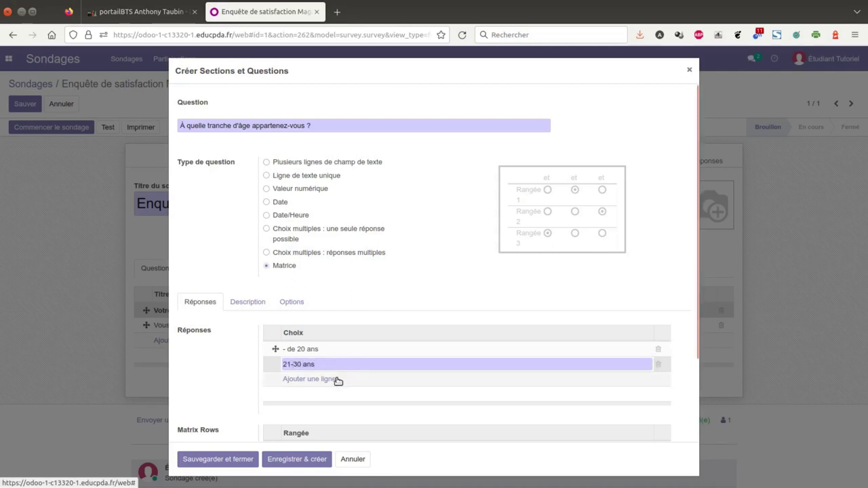
{"action": "left_click", "coordinate": [335, 380]}
{"action": "left_click", "coordinate": [334, 380]}
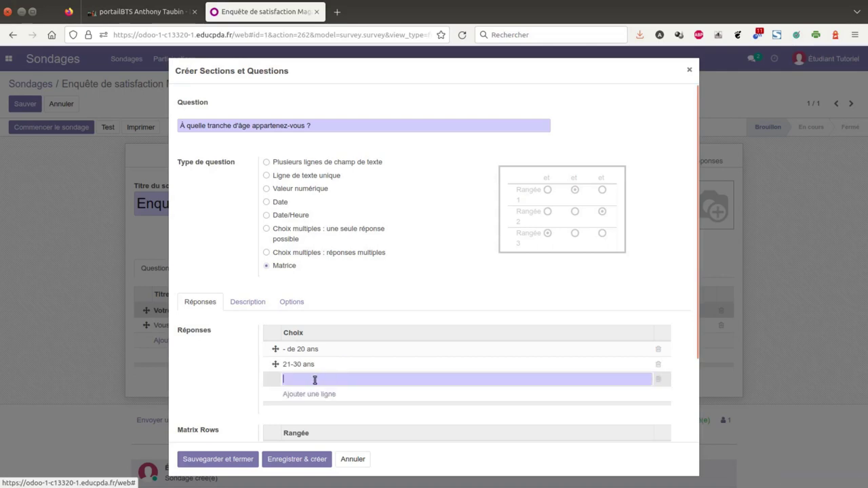
{"action": "type", "text": "31"}
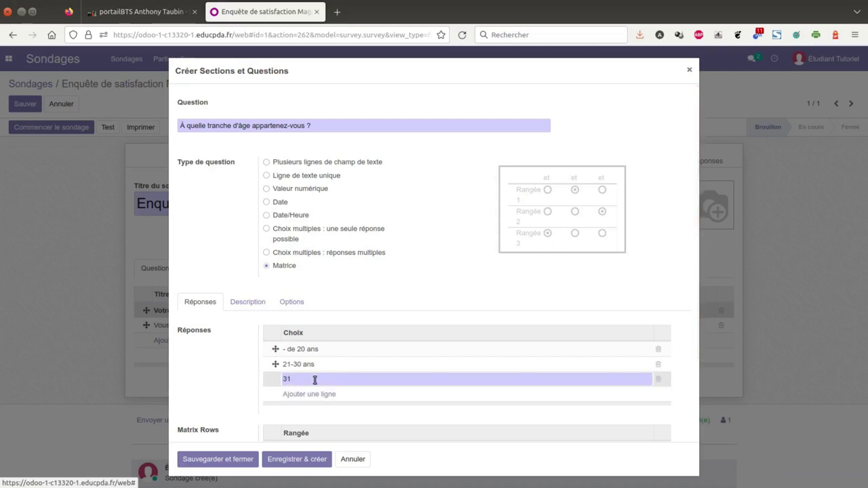
{"action": "type", "text": "-40 ans"}
Add the answer choices "41-50 ans" and "51-60 ans" to the age question
{"action": "left_click", "coordinate": [333, 395]}
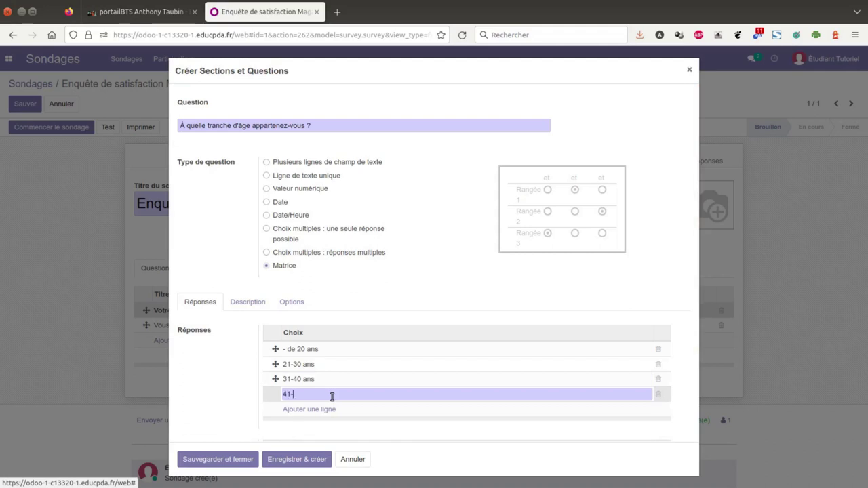
{"action": "left_click", "coordinate": [324, 409]}
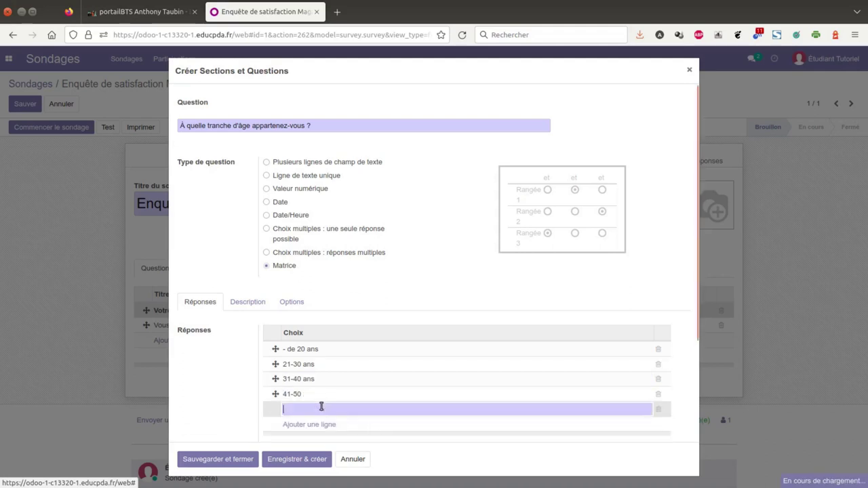
{"action": "left_click", "coordinate": [313, 393]}
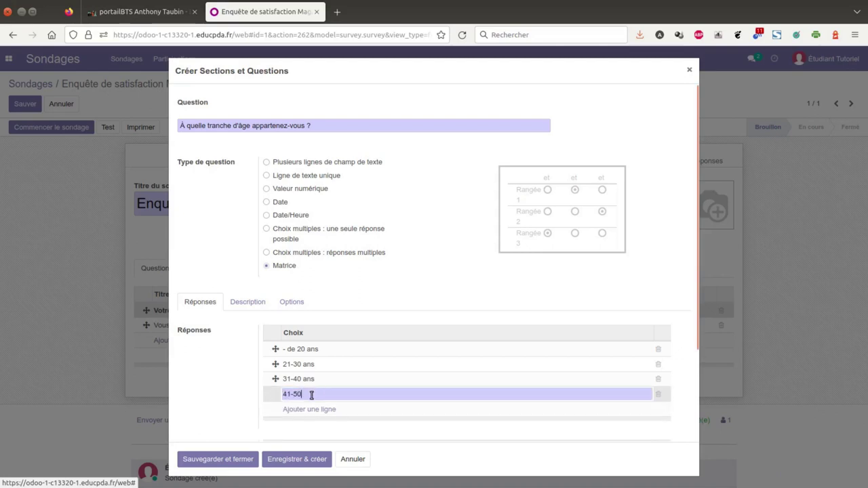
{"action": "type", "text": "ans"}
{"action": "left_click", "coordinate": [311, 411]}
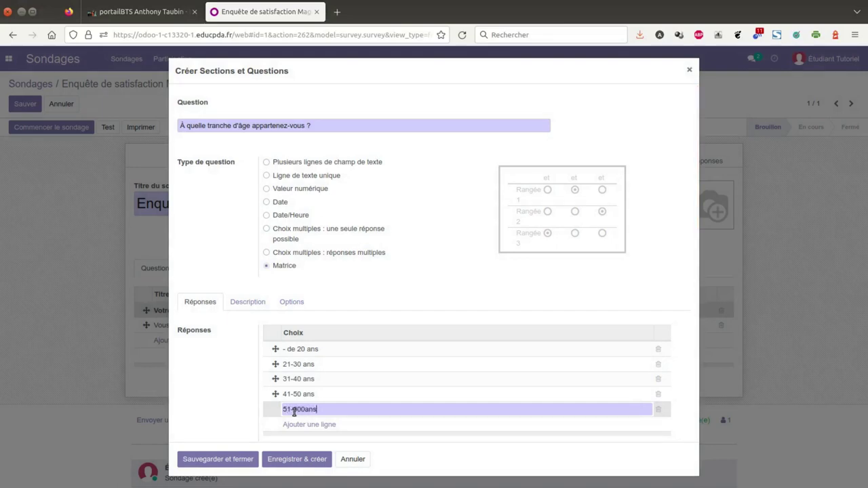
{"action": "left_click", "coordinate": [301, 410]}
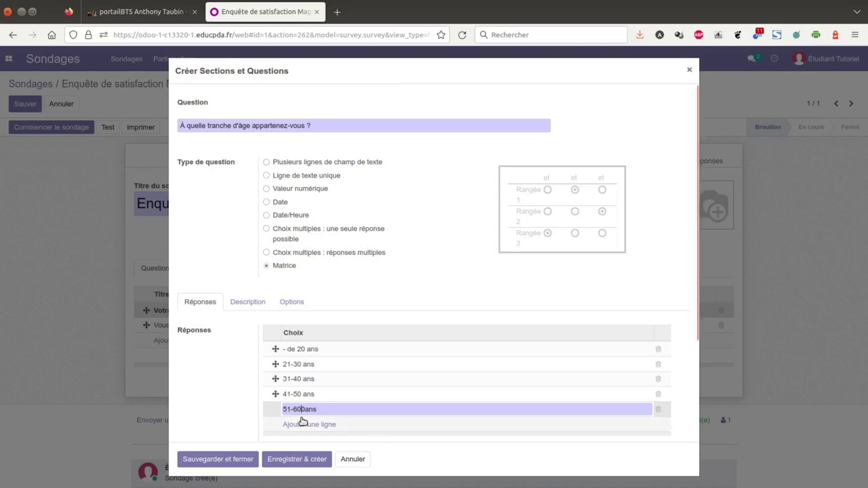
{"action": "key", "text": "BackSpace"}
Add the last two answer choices, "61-70 ans" and "+ de 70 ans", to the age question
{"action": "left_click", "coordinate": [298, 424]}
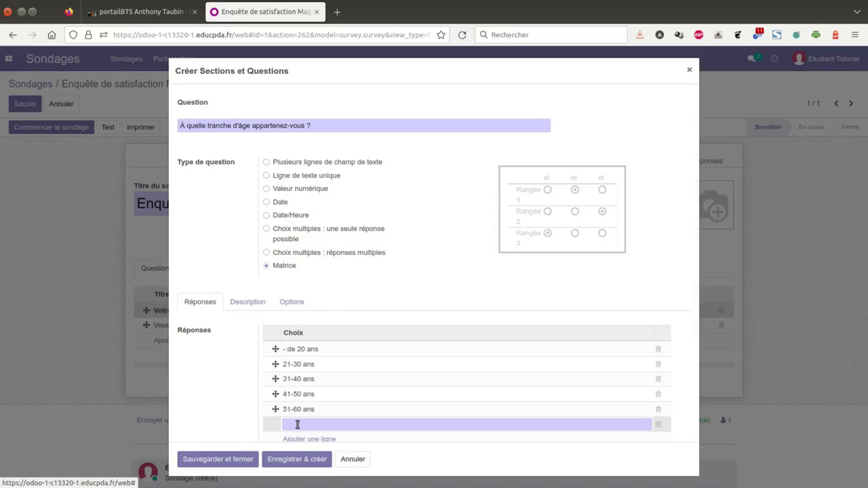
{"action": "type", "text": "61-70 ans"}
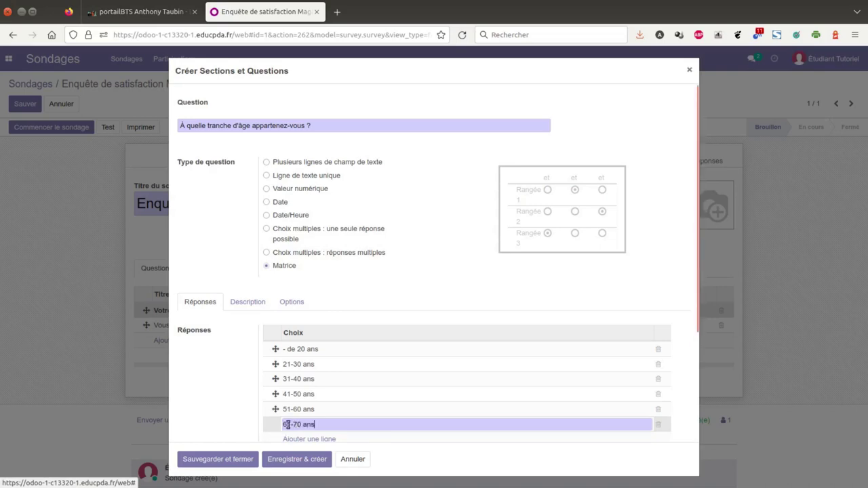
{"action": "scroll", "coordinate": [328, 411], "scroll_direction": "down", "scroll_amount": 3}
{"action": "left_click", "coordinate": [307, 342]}
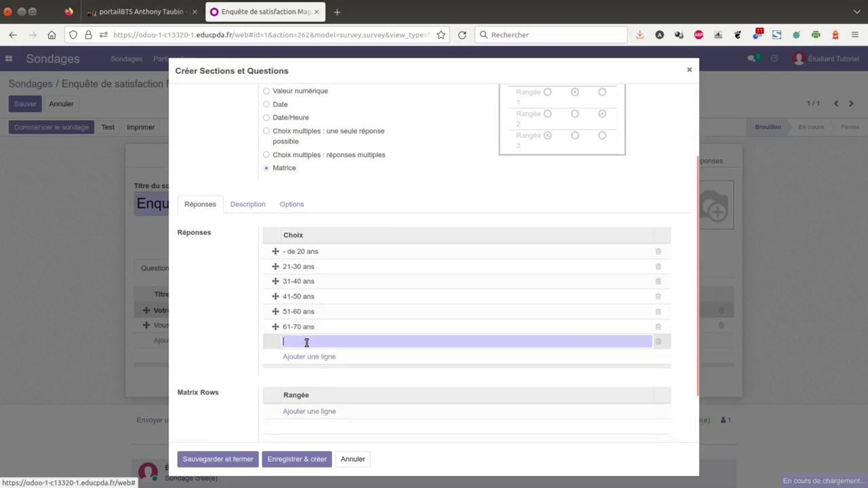
{"action": "type", "text": "+ de 70 ans"}
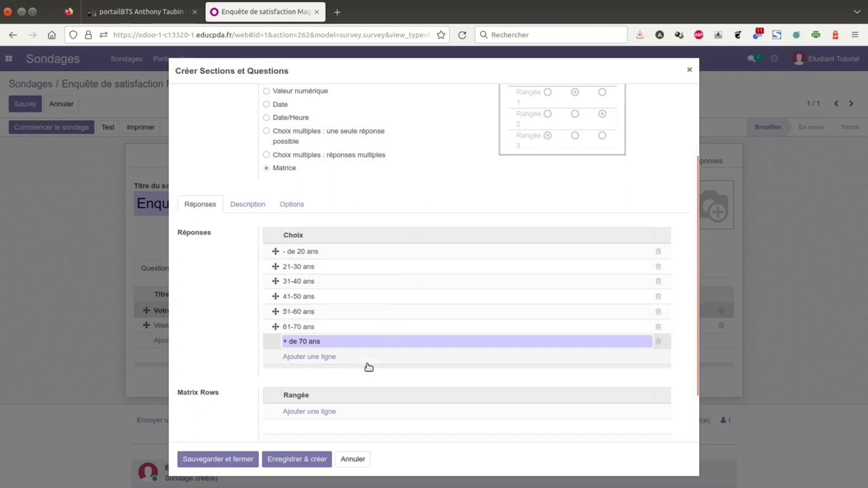
Add a matrix row labelled "Choisir une tranche" and save the age question
{"action": "left_click", "coordinate": [311, 412]}
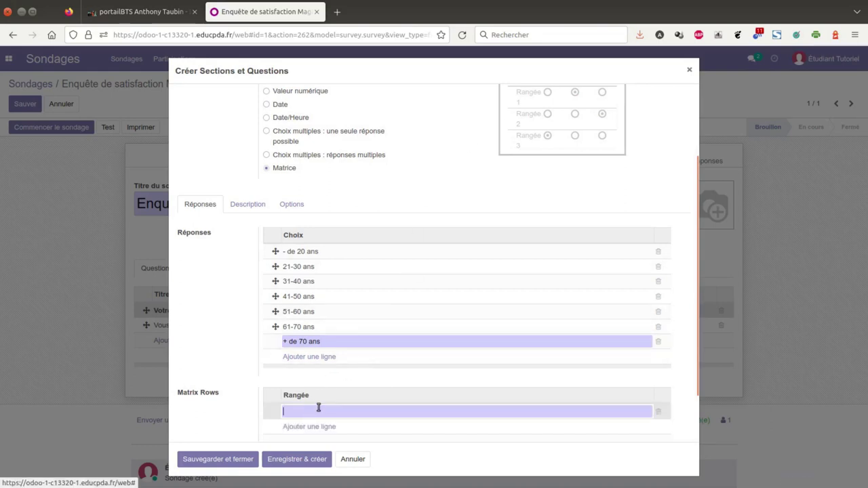
{"action": "type", "text": "Choisir"}
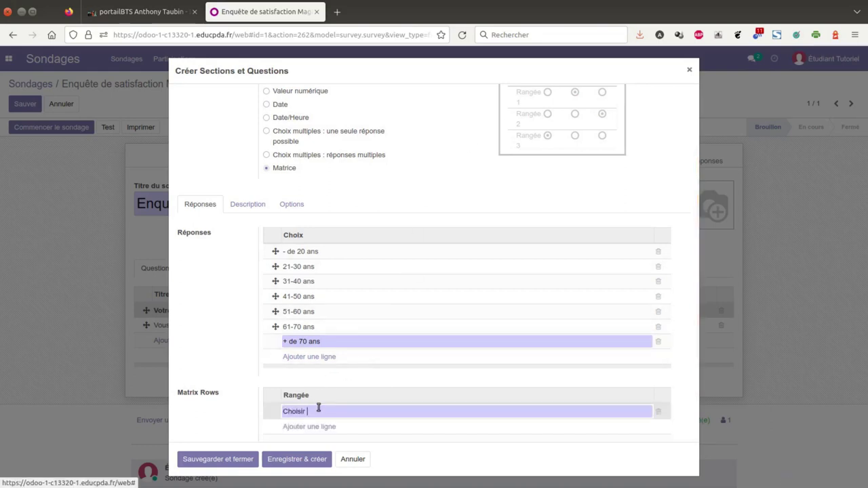
{"action": "type", "text": " une tranche"}
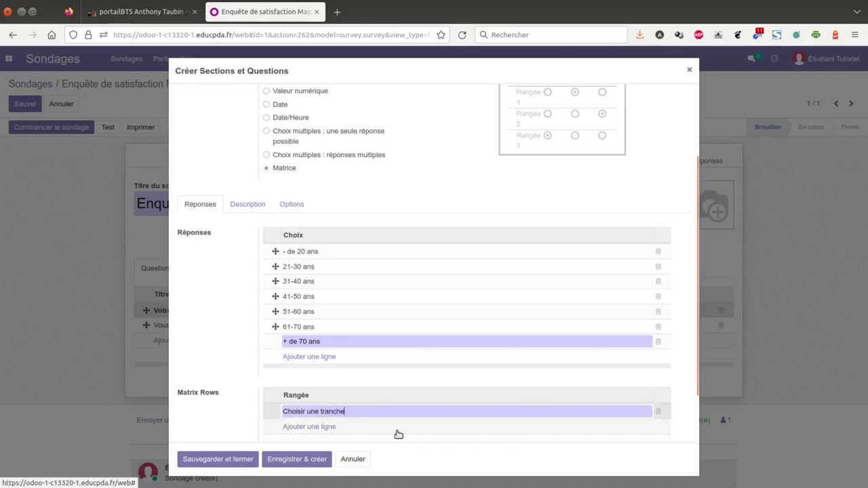
{"action": "left_click", "coordinate": [241, 460]}
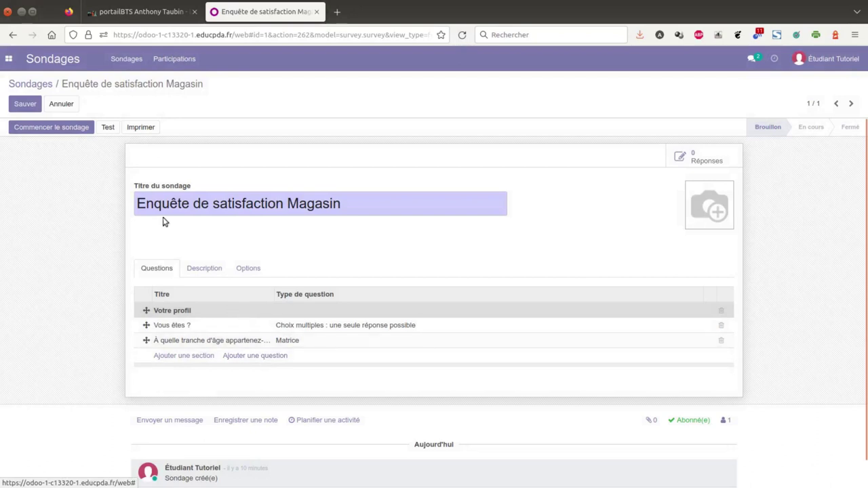
Preview the survey in test mode, choosing "Un homme" for "Vous êtes ?", and return to editing the survey
{"action": "left_click", "coordinate": [108, 128]}
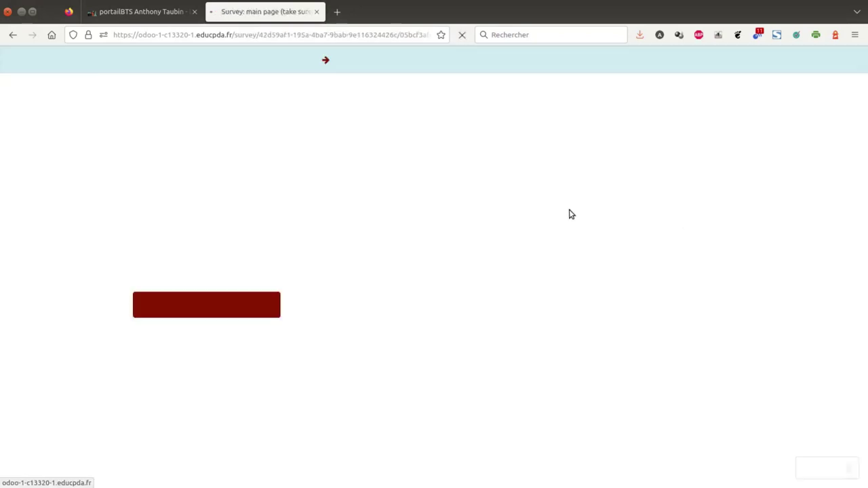
{"action": "left_click", "coordinate": [233, 309]}
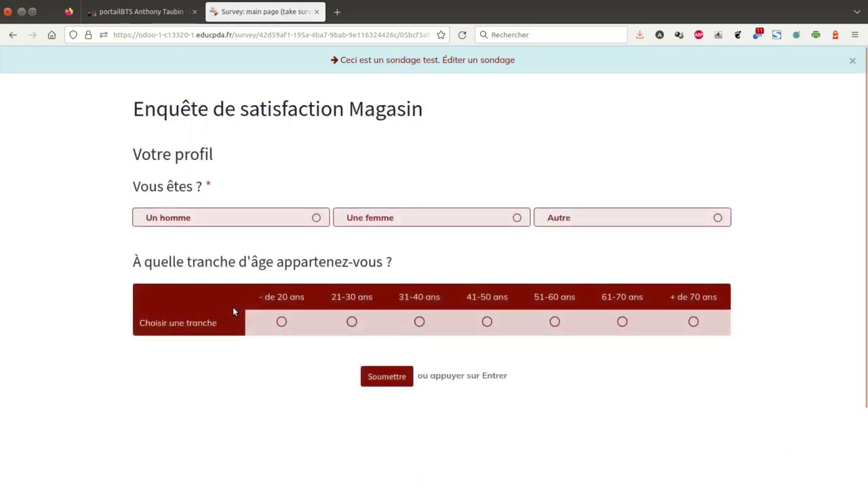
{"action": "left_click", "coordinate": [316, 220]}
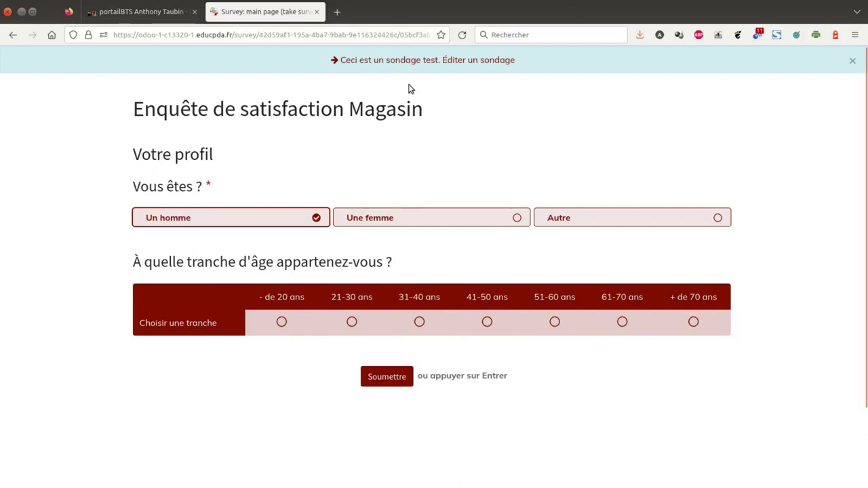
{"action": "left_click", "coordinate": [421, 61]}
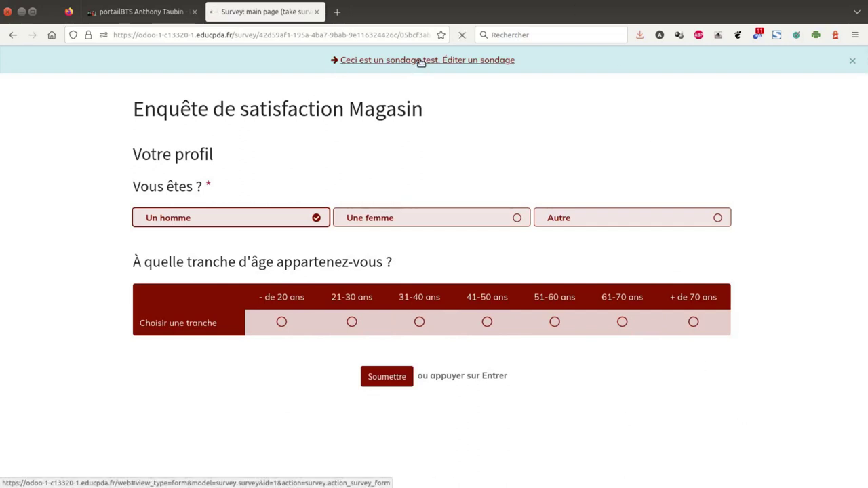